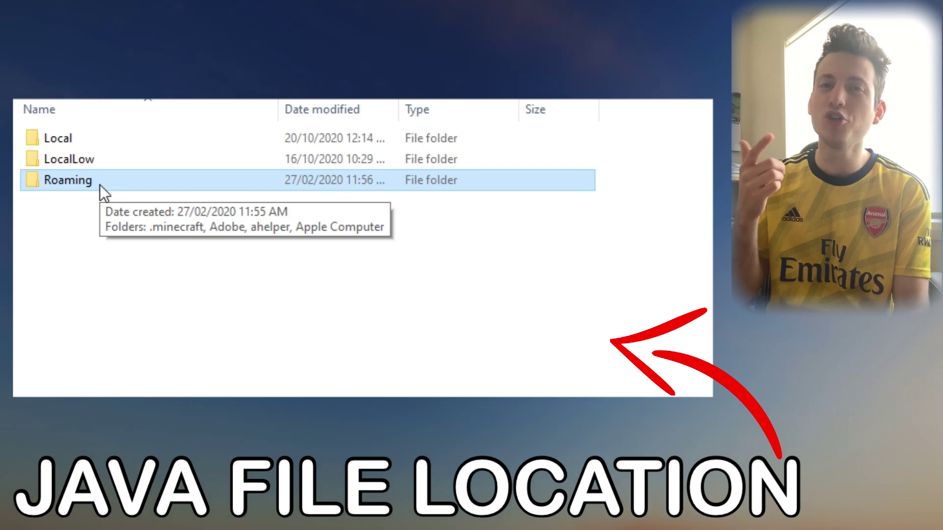
# Open Roaming, then the .minecraft folder, and scroll through its contents.
pyautogui.doubleClick(99, 185)
pyautogui.click(98, 146)
pyautogui.doubleClick(99, 146)
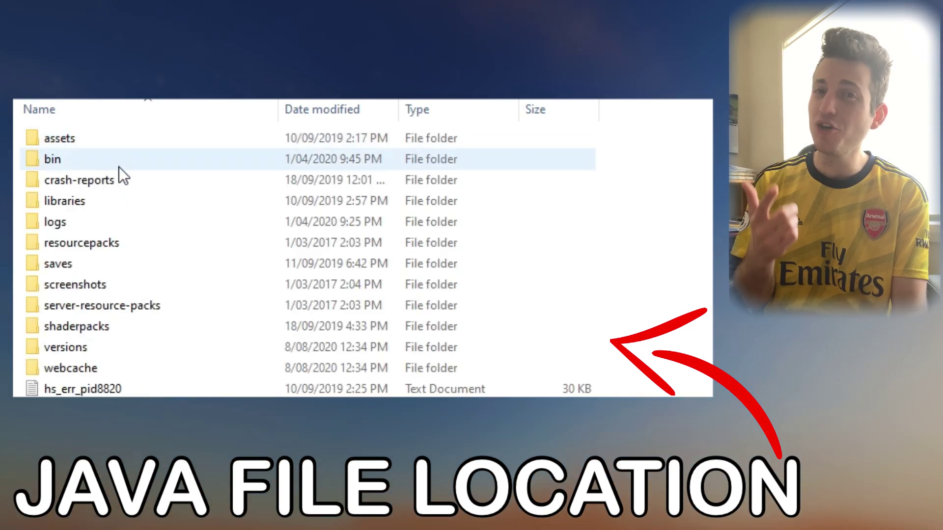
pyautogui.scroll(-2, 139, 220)
pyautogui.scroll(2, 143, 239)
pyautogui.scroll(-1, 143, 238)
pyautogui.scroll(1, 142, 239)
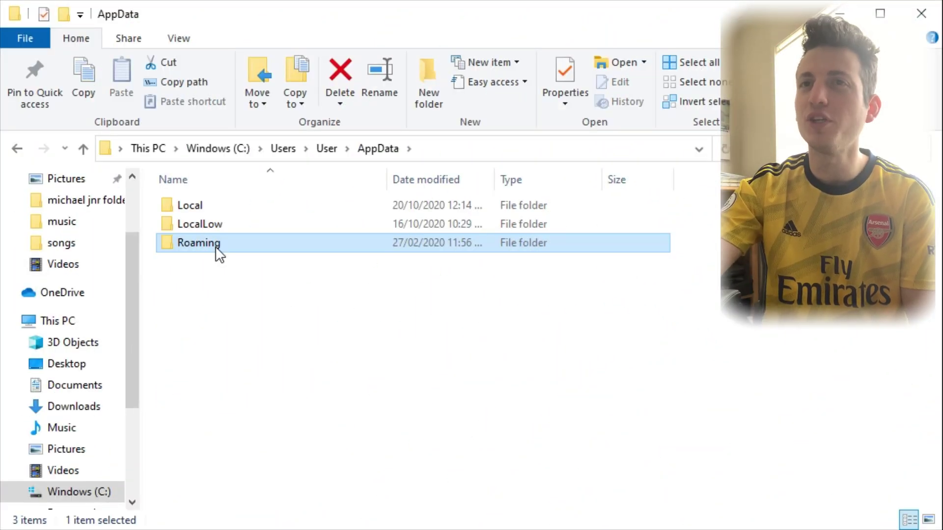
# Reopen Roaming and .minecraft and scroll its 24-item list again.
pyautogui.doubleClick(244, 244)
pyautogui.doubleClick(273, 206)
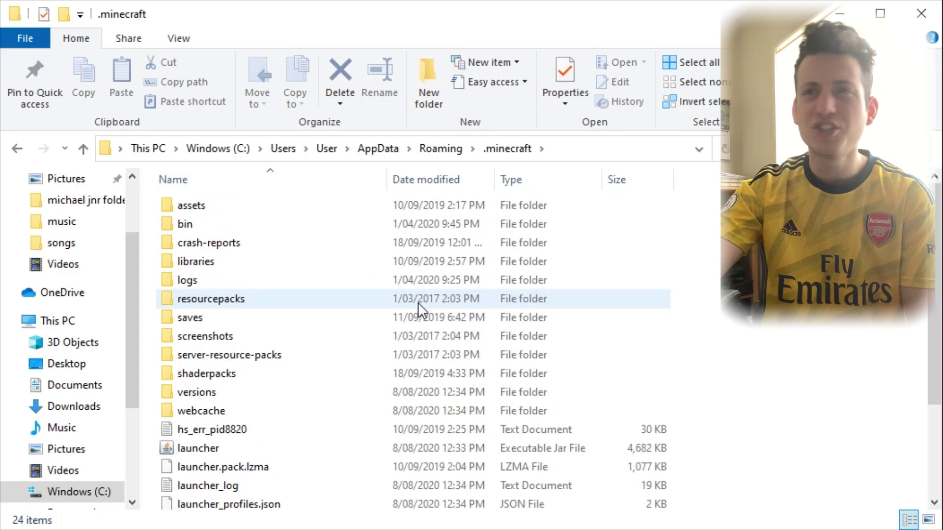
pyautogui.scroll(-2, 412, 314)
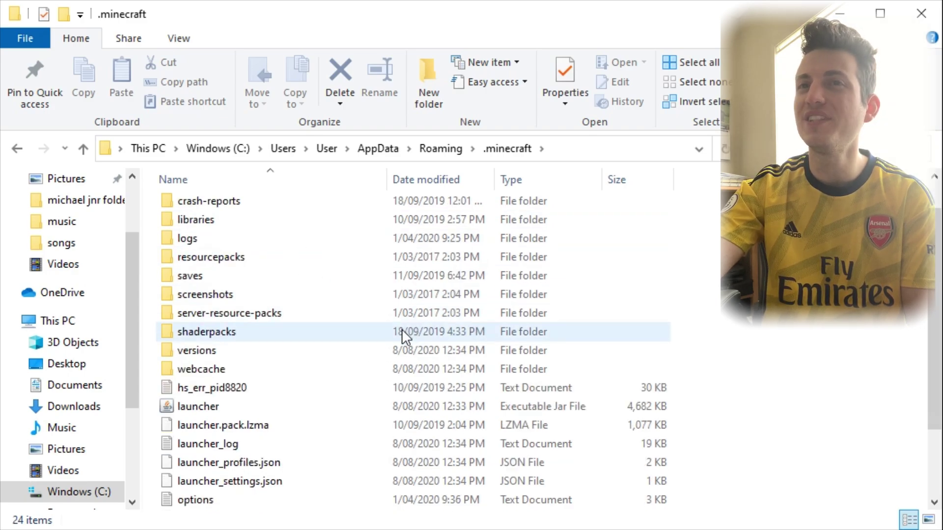
pyautogui.scroll(2, 393, 280)
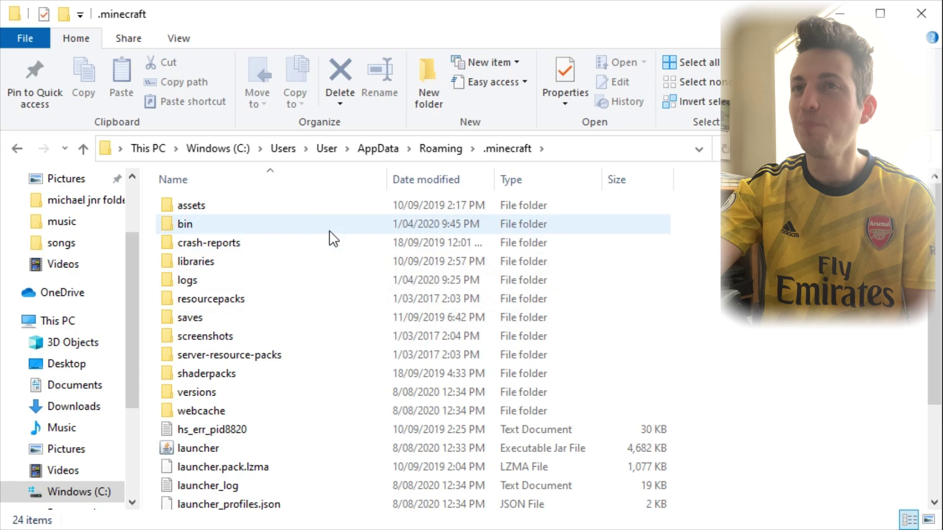
# Go up to the Windows (C:) drive and open Users, then the User profile folder.
pyautogui.click(327, 148)
pyautogui.hotkey('alt', 'Up')
pyautogui.hotkey('alt', 'Up')
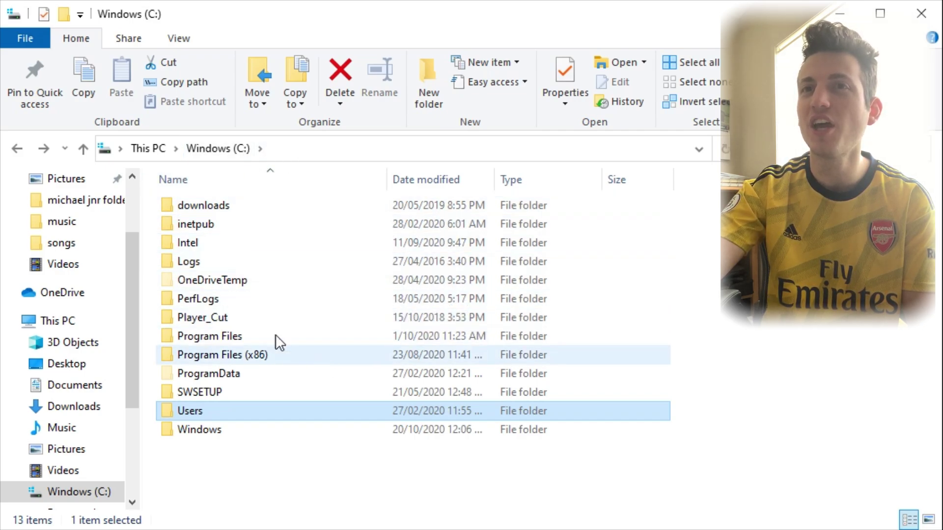
pyautogui.doubleClick(205, 413)
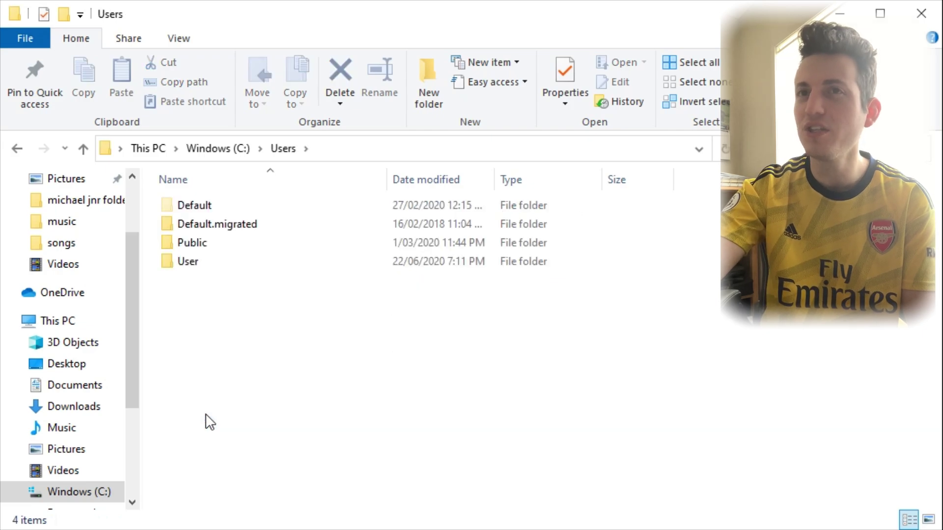
pyautogui.doubleClick(228, 271)
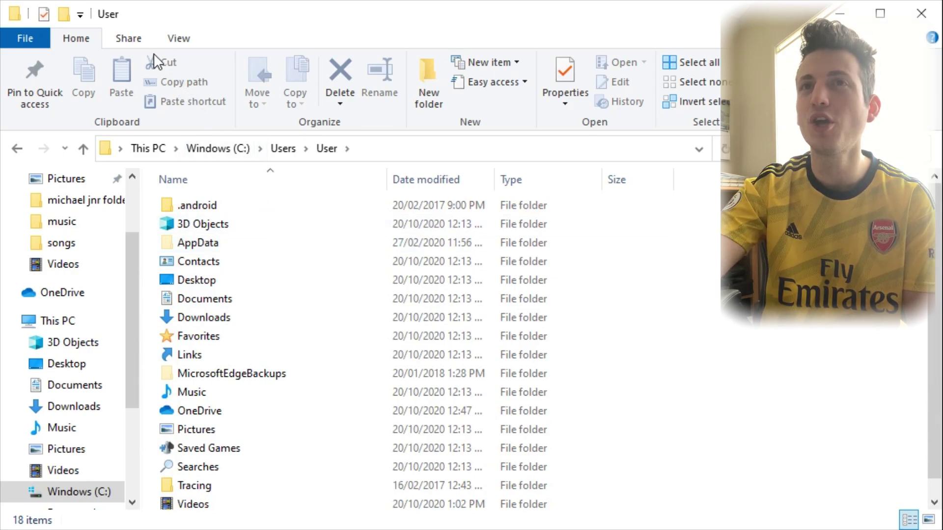
# Toggle Hidden items off and back on so AppData shows, then open AppData.
pyautogui.click(178, 39)
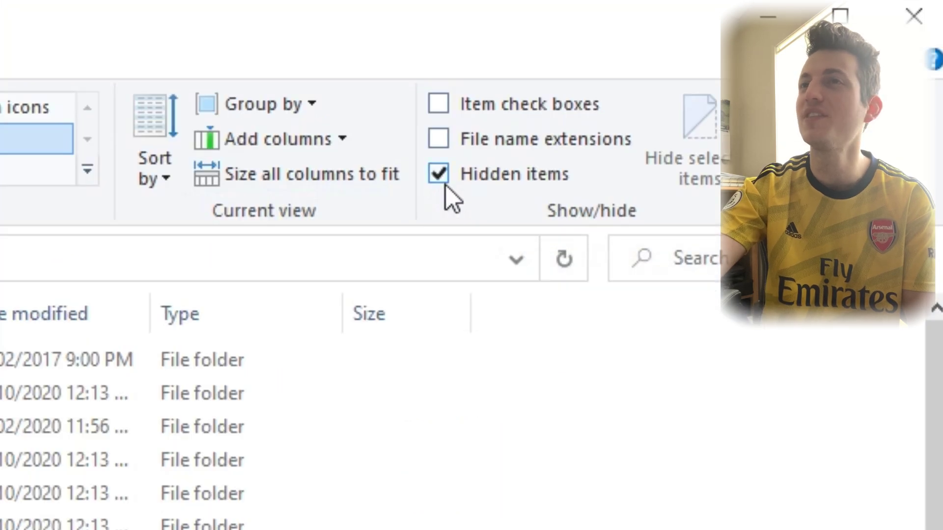
pyautogui.click(444, 184)
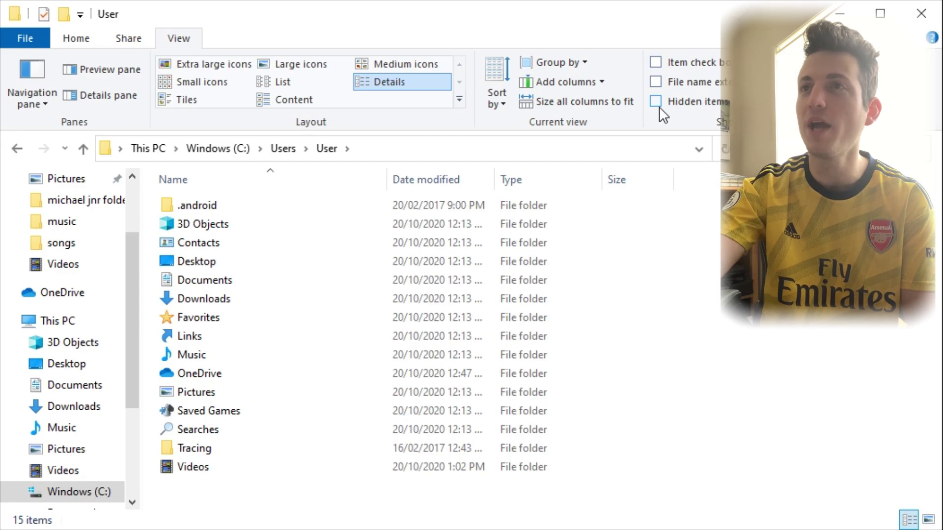
pyautogui.click(656, 102)
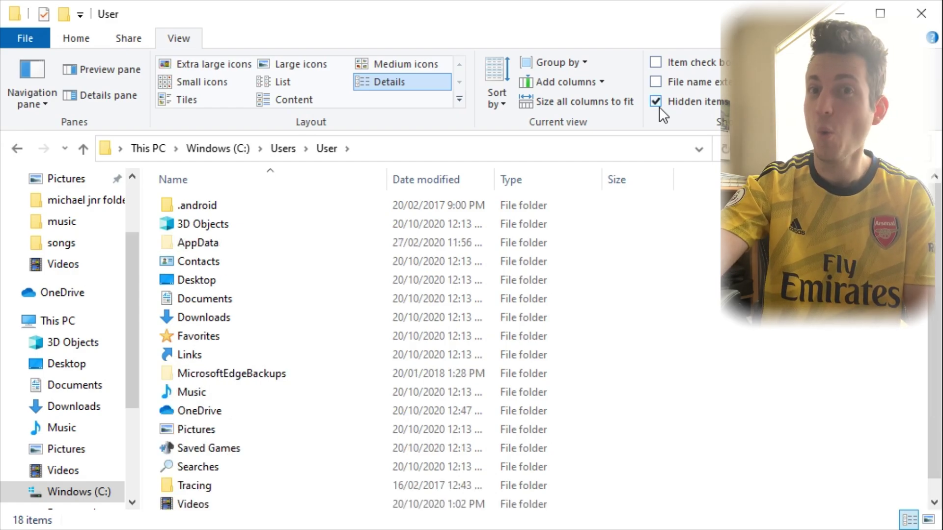
pyautogui.doubleClick(197, 242)
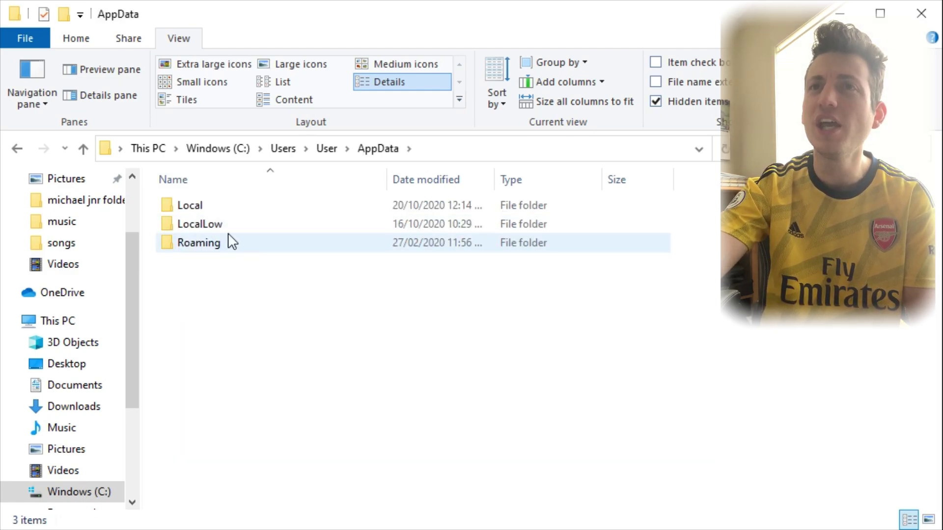
# Open the Local folder inside AppData and scroll through its contents.
pyautogui.click(240, 211)
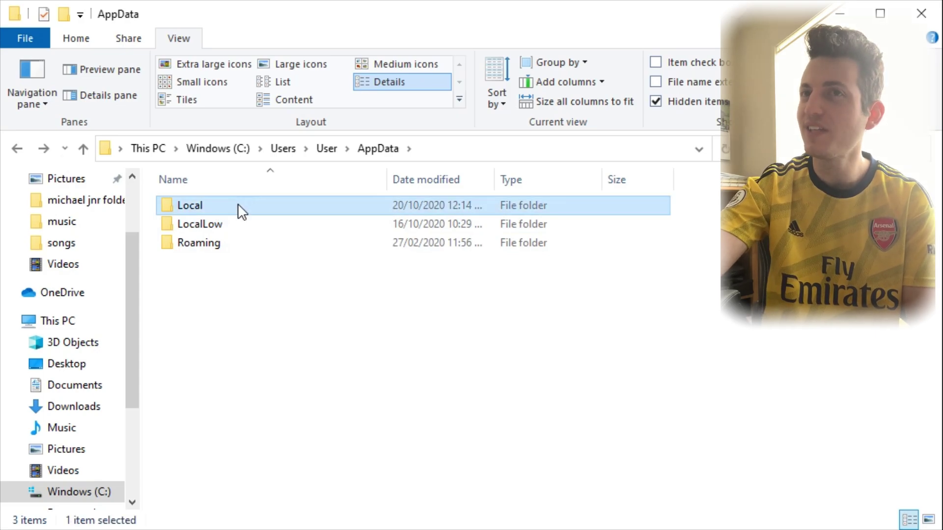
pyautogui.doubleClick(239, 205)
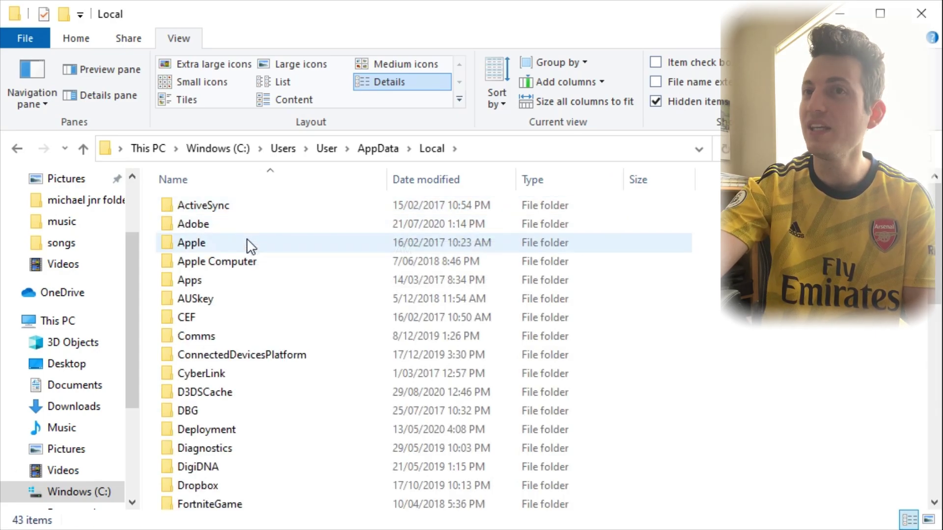
pyautogui.scroll(-9, 247, 237)
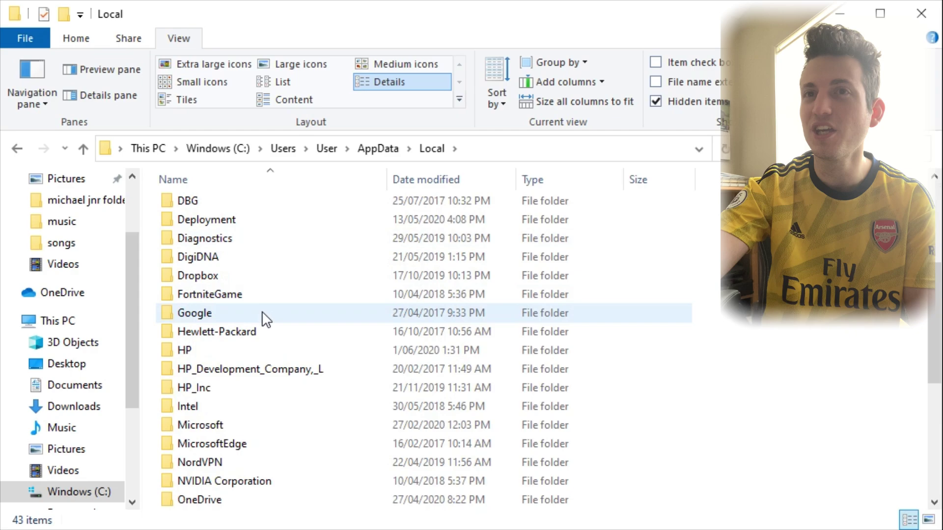
pyautogui.scroll(2, 363, 340)
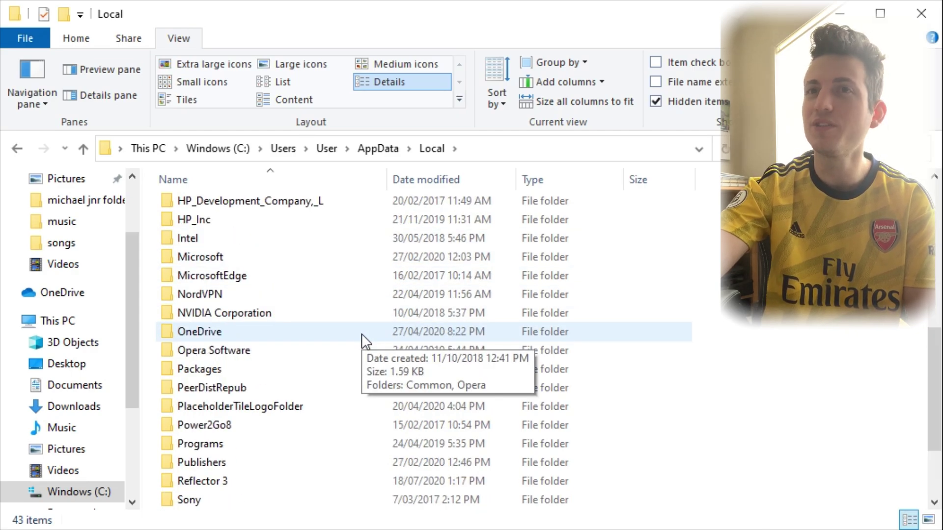
pyautogui.scroll(6, 363, 340)
pyautogui.scroll(-7, 366, 341)
# Open the Packages folder and scroll through its 130 app folders.
pyautogui.click(349, 310)
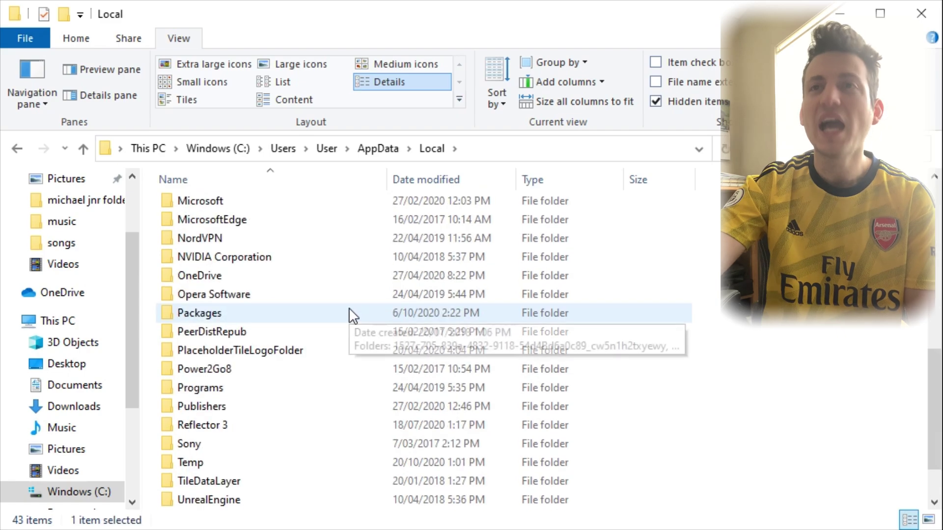
pyautogui.doubleClick(237, 313)
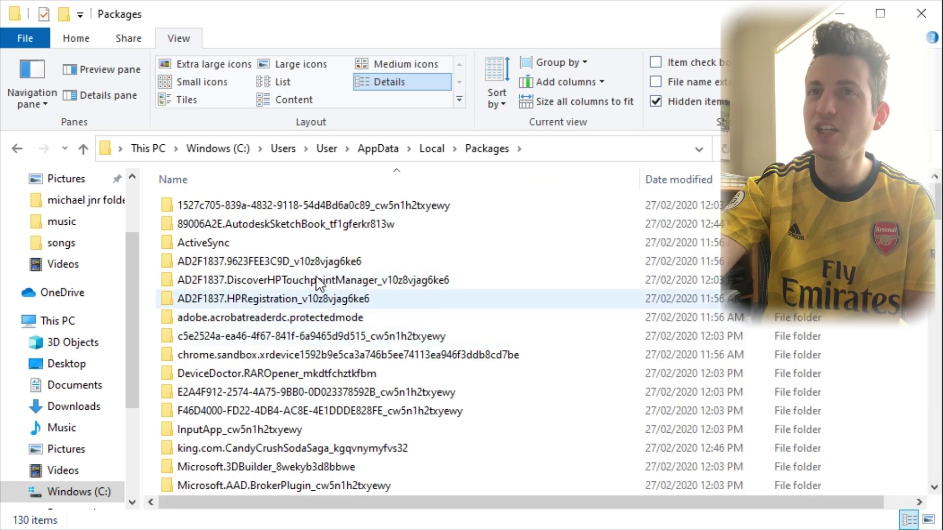
pyautogui.scroll(-6, 353, 324)
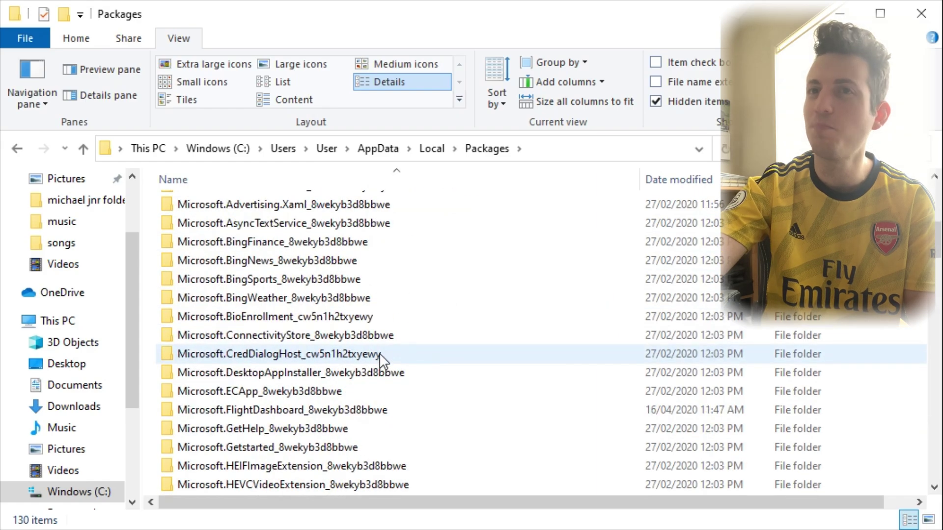
pyautogui.scroll(-6, 379, 353)
pyautogui.scroll(12, 379, 359)
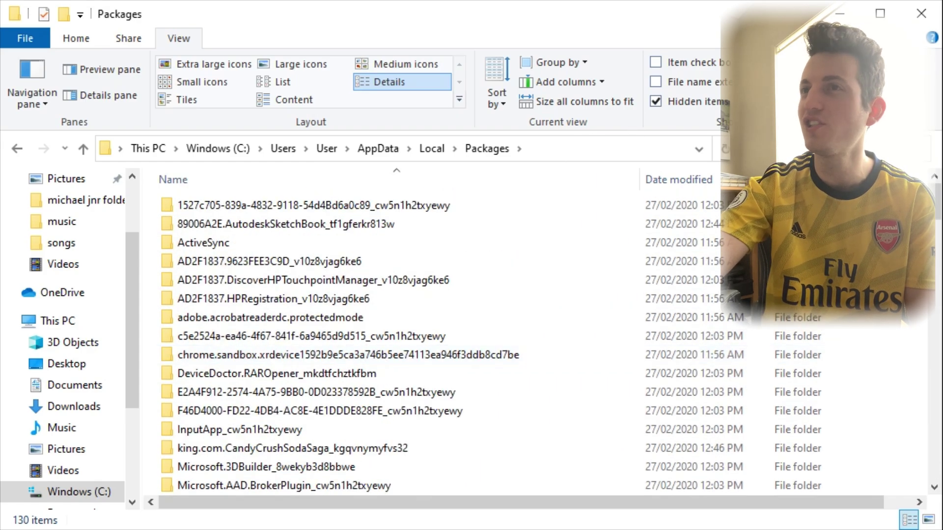
# Search Packages for 'minecraft' and select the Microsoft.MinecraftUWP_8wekyb3d8bbwe result.
pyautogui.click(809, 144)
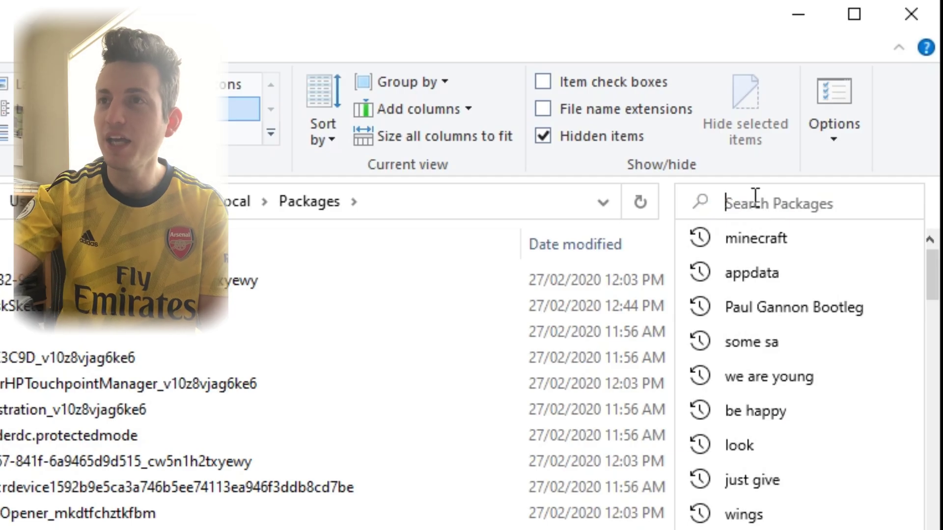
pyautogui.click(769, 235)
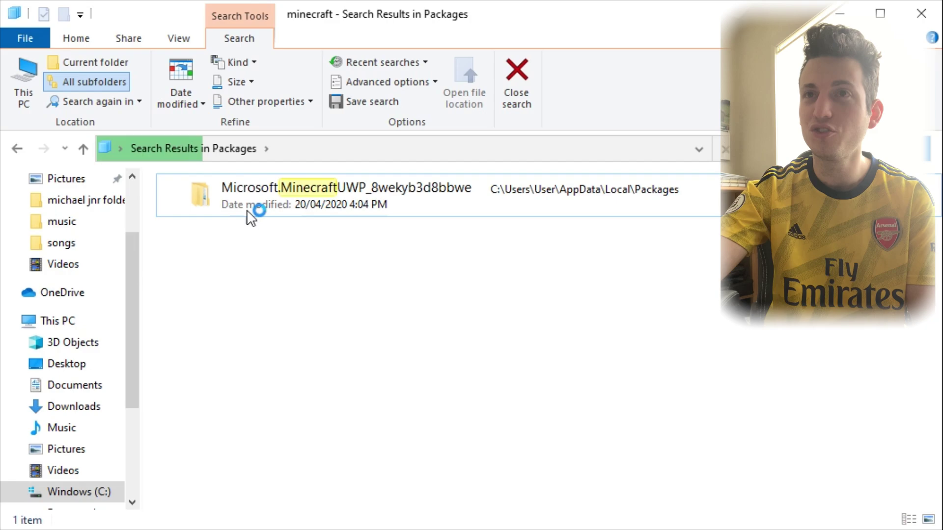
pyautogui.click(425, 192)
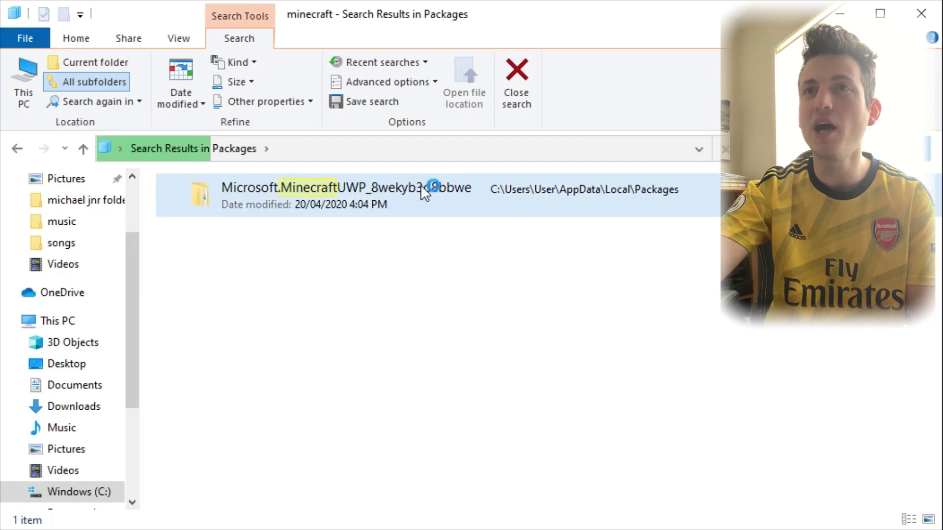
# Drill into Microsoft.MinecraftUWP_8wekyb3d8bbwe > LocalState > games > com.mojang.
pyautogui.doubleClick(345, 197)
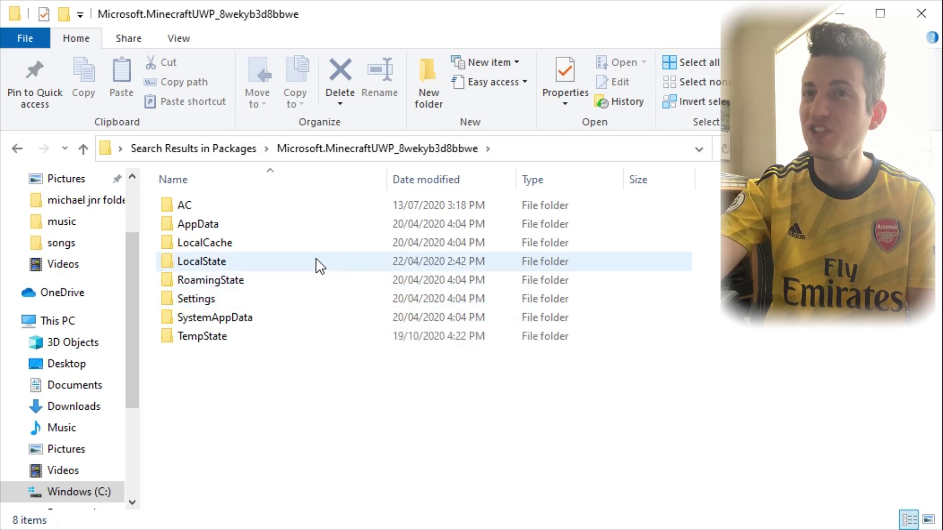
pyautogui.doubleClick(230, 260)
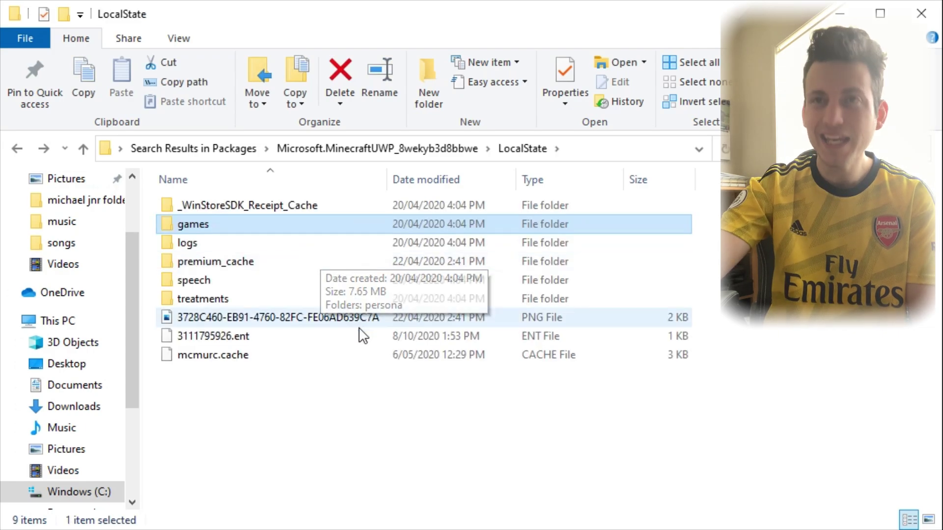
pyautogui.doubleClick(252, 226)
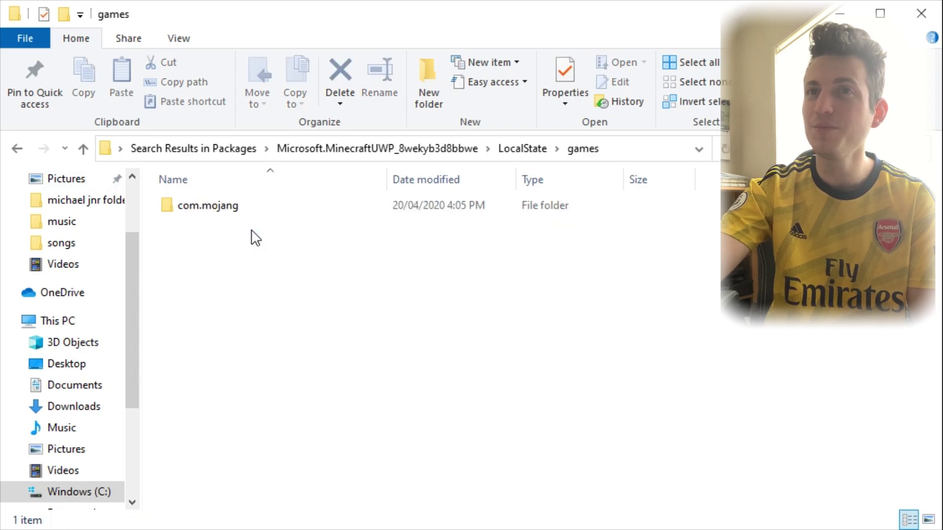
pyautogui.doubleClick(219, 207)
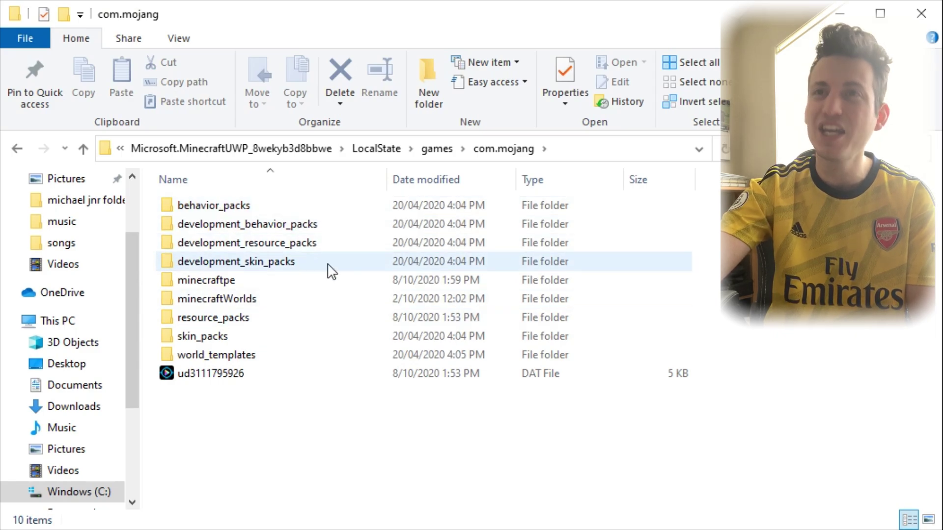
pyautogui.doubleClick(320, 210)
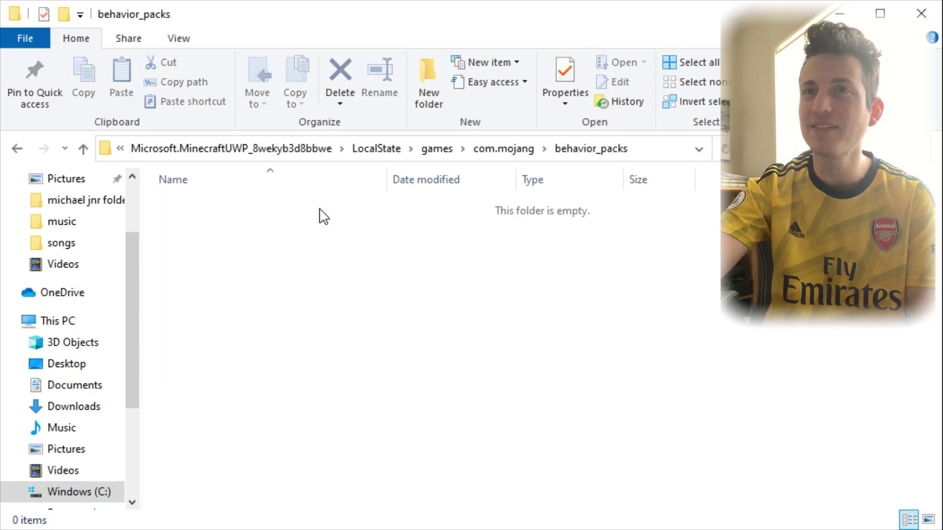
pyautogui.click(15, 148)
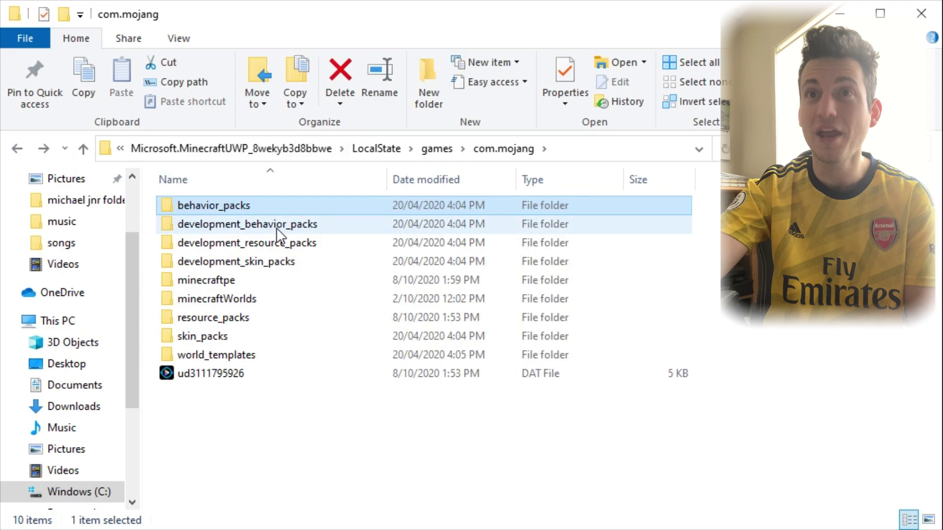
pyautogui.doubleClick(259, 316)
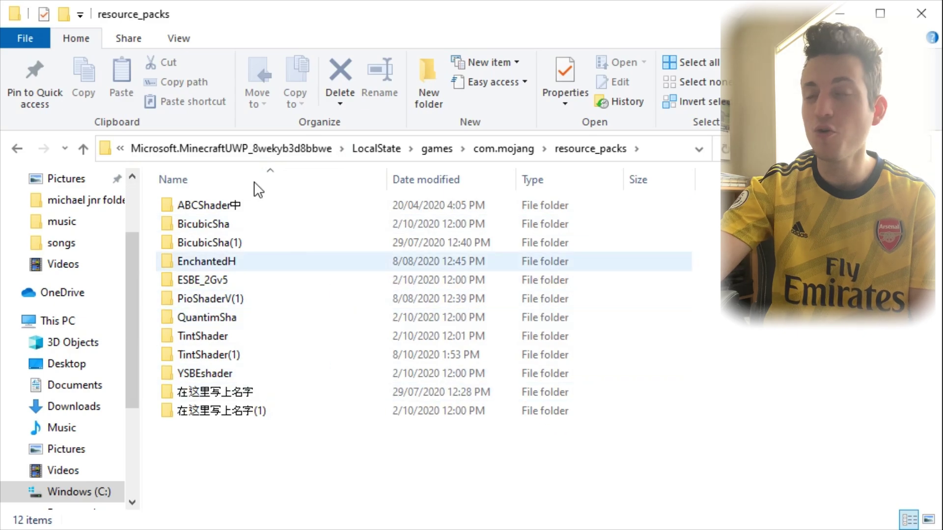
pyautogui.click(12, 149)
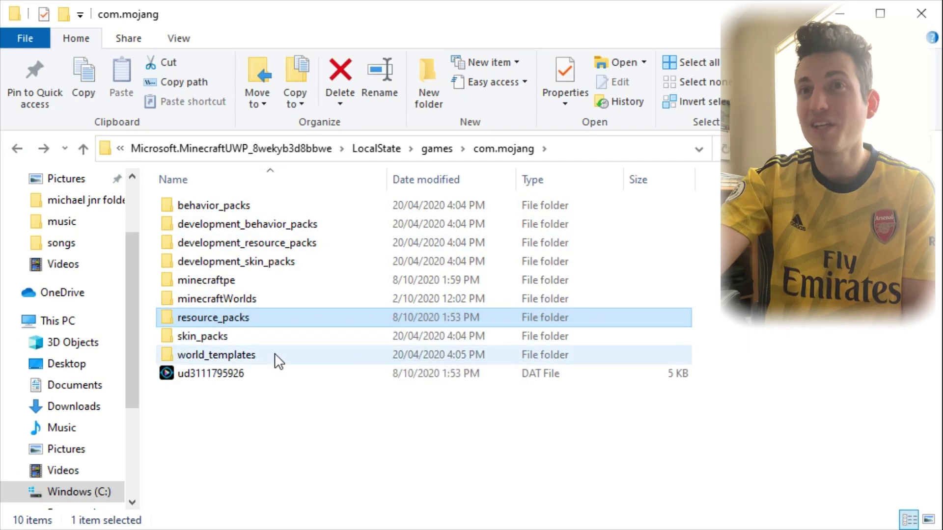
pyautogui.doubleClick(256, 301)
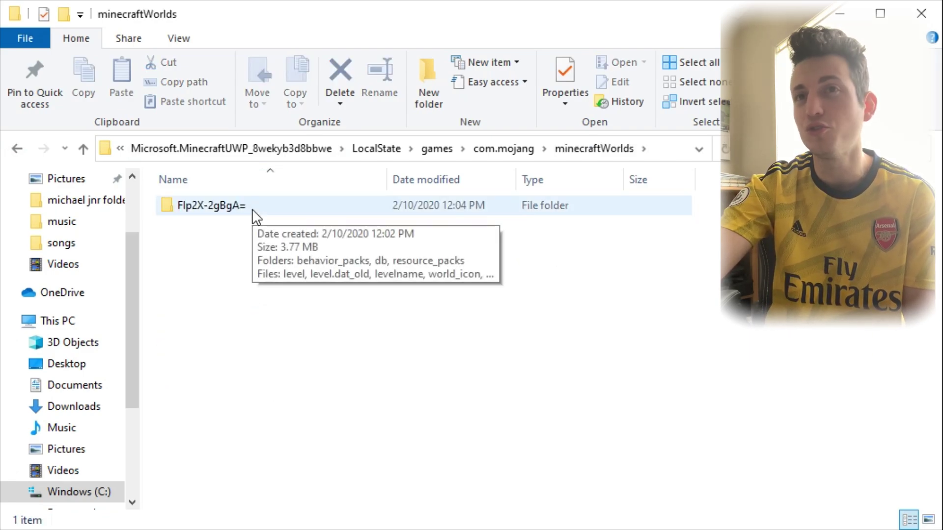
pyautogui.click(18, 149)
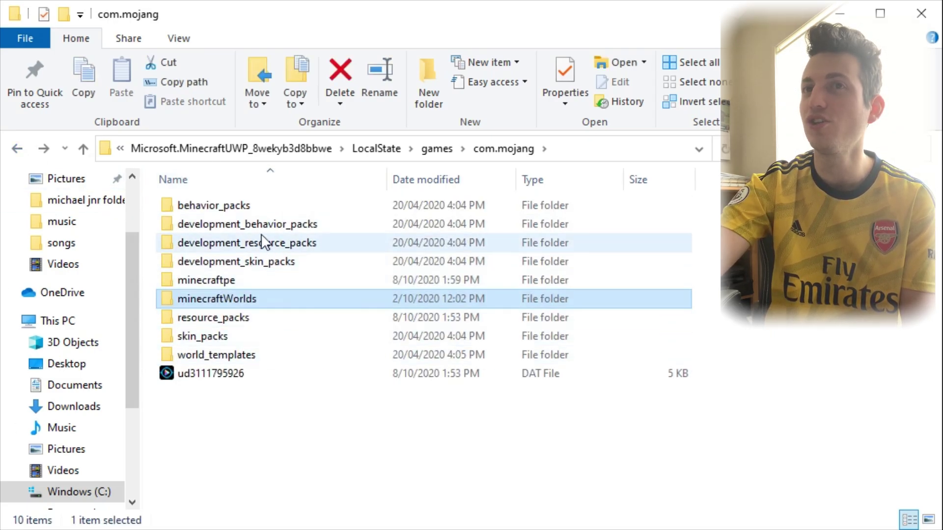